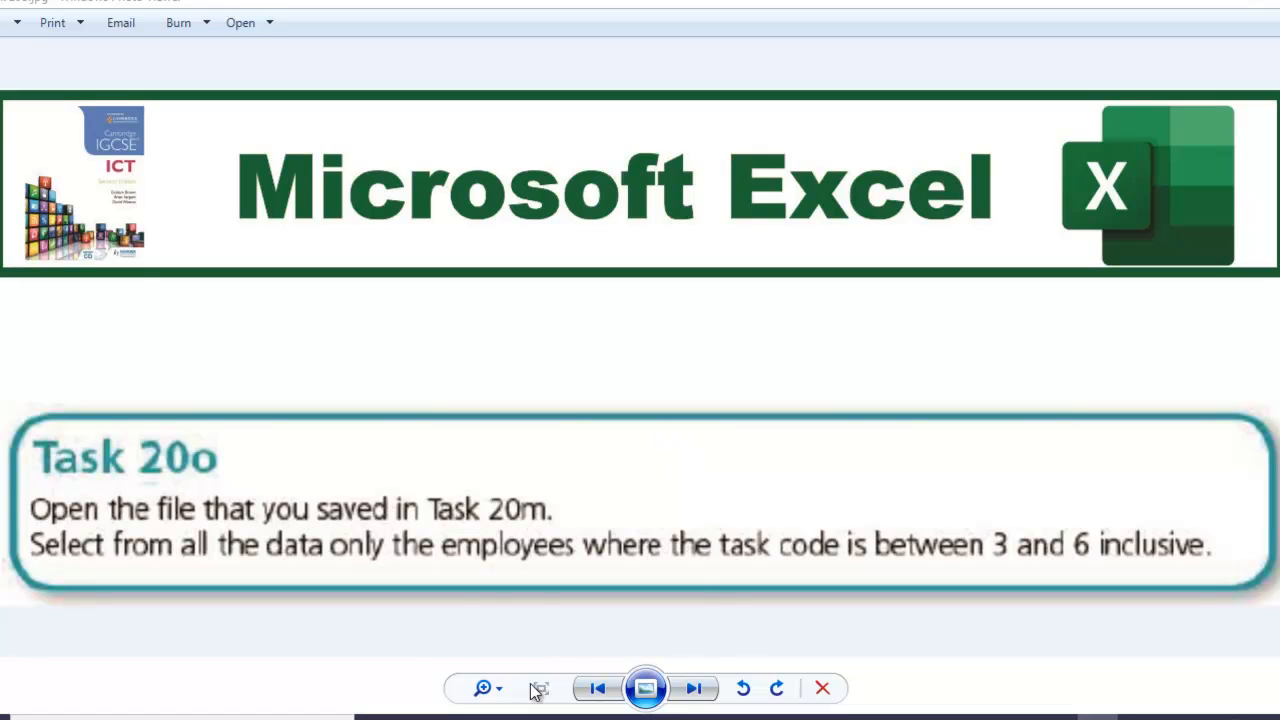
Remove the yellow VLOOKUP explanation box from the client list workbook
click(596, 714)
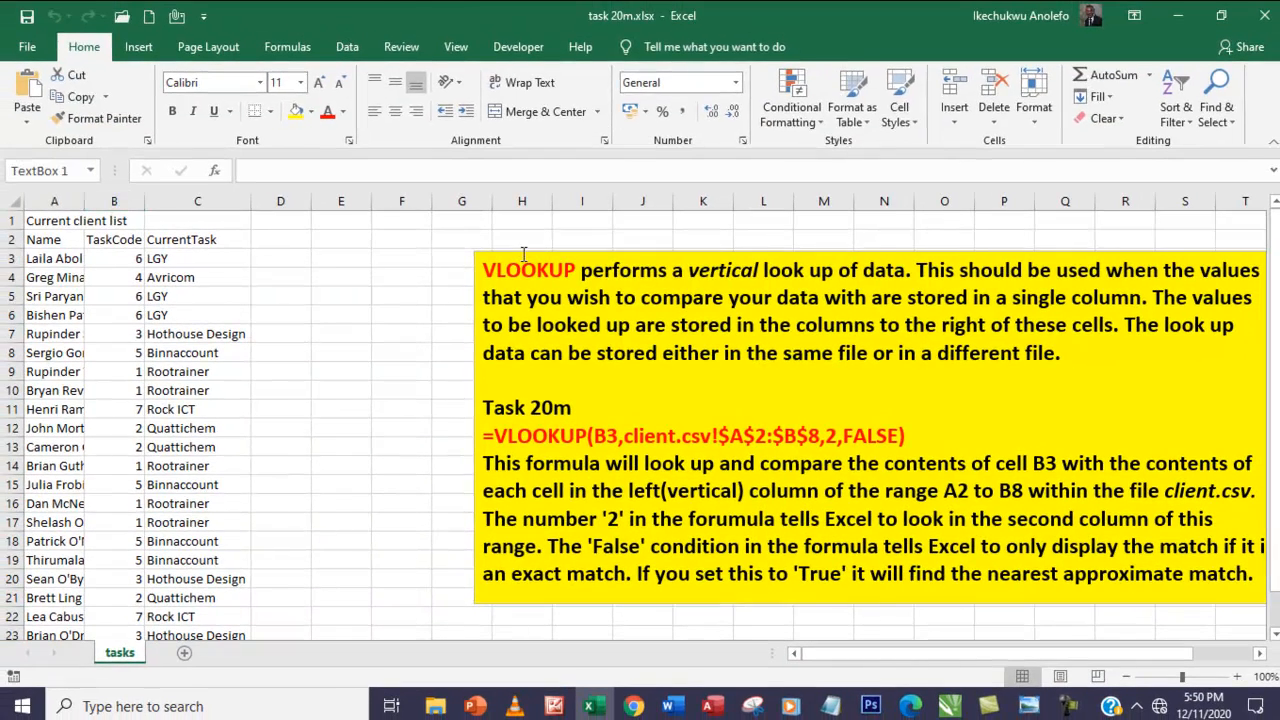
click(528, 258)
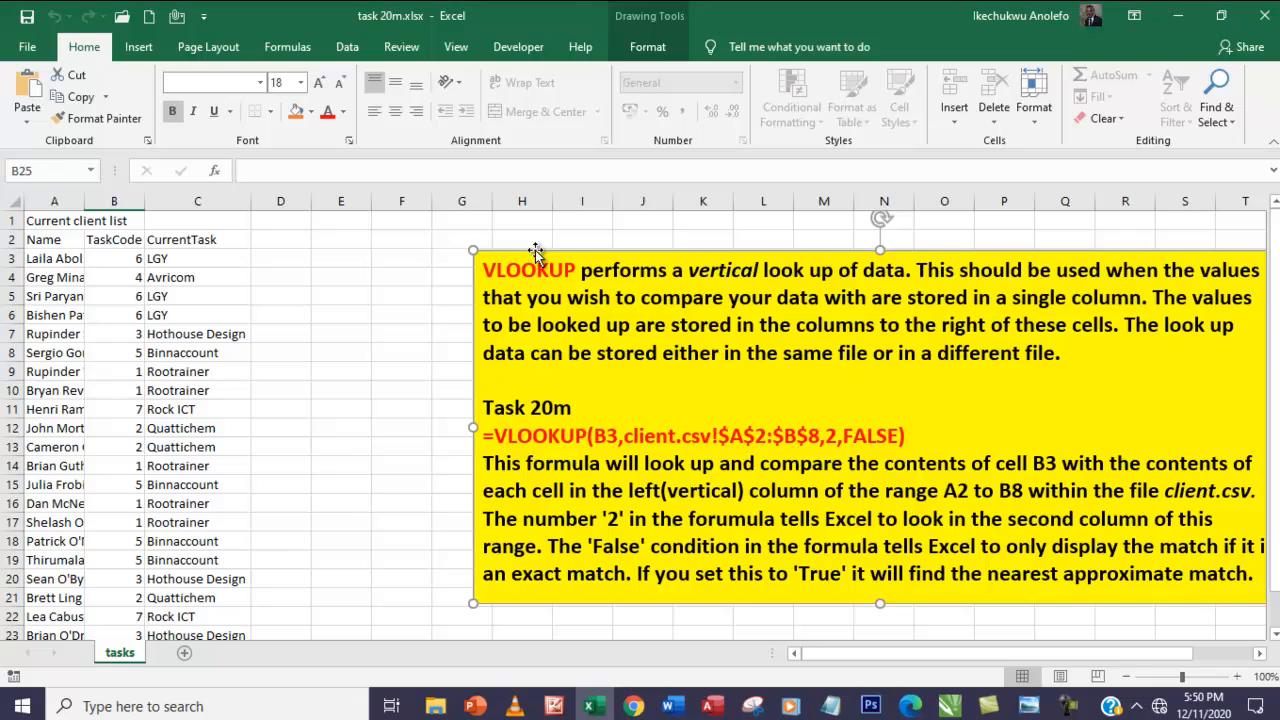
key(Delete)
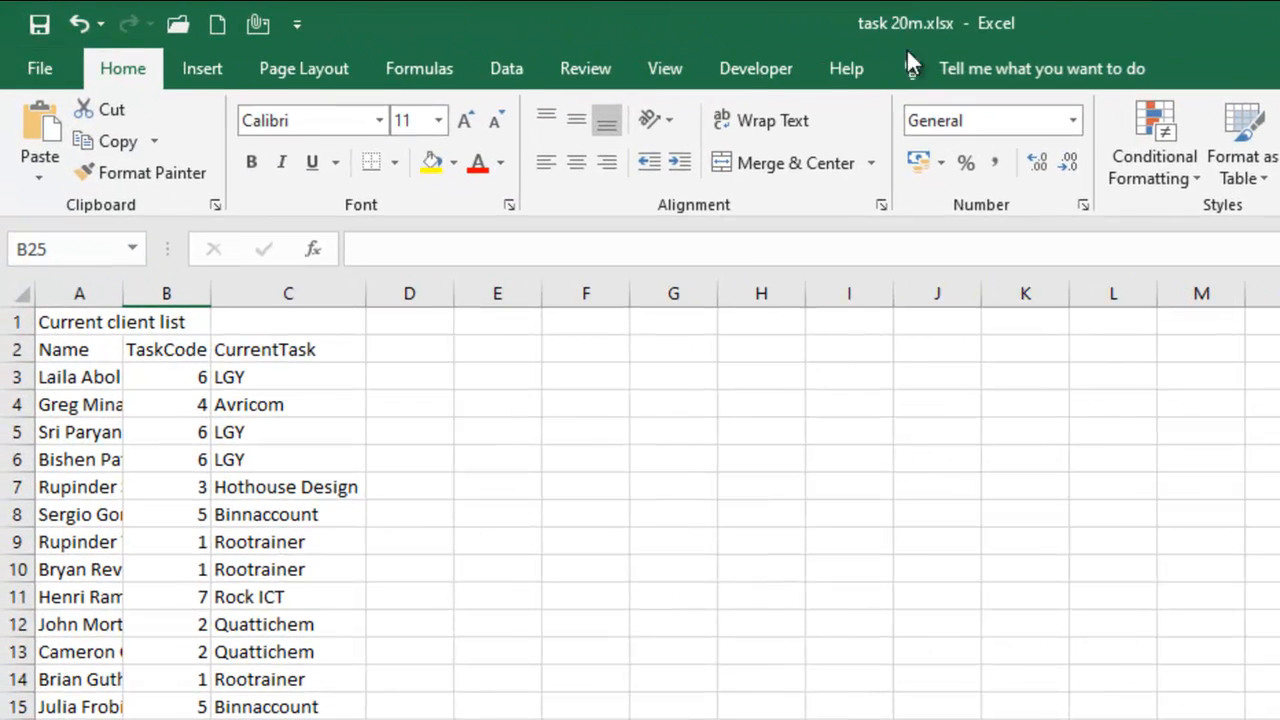
Save the workbook as a new copy named task 20o.xlsx
click(37, 68)
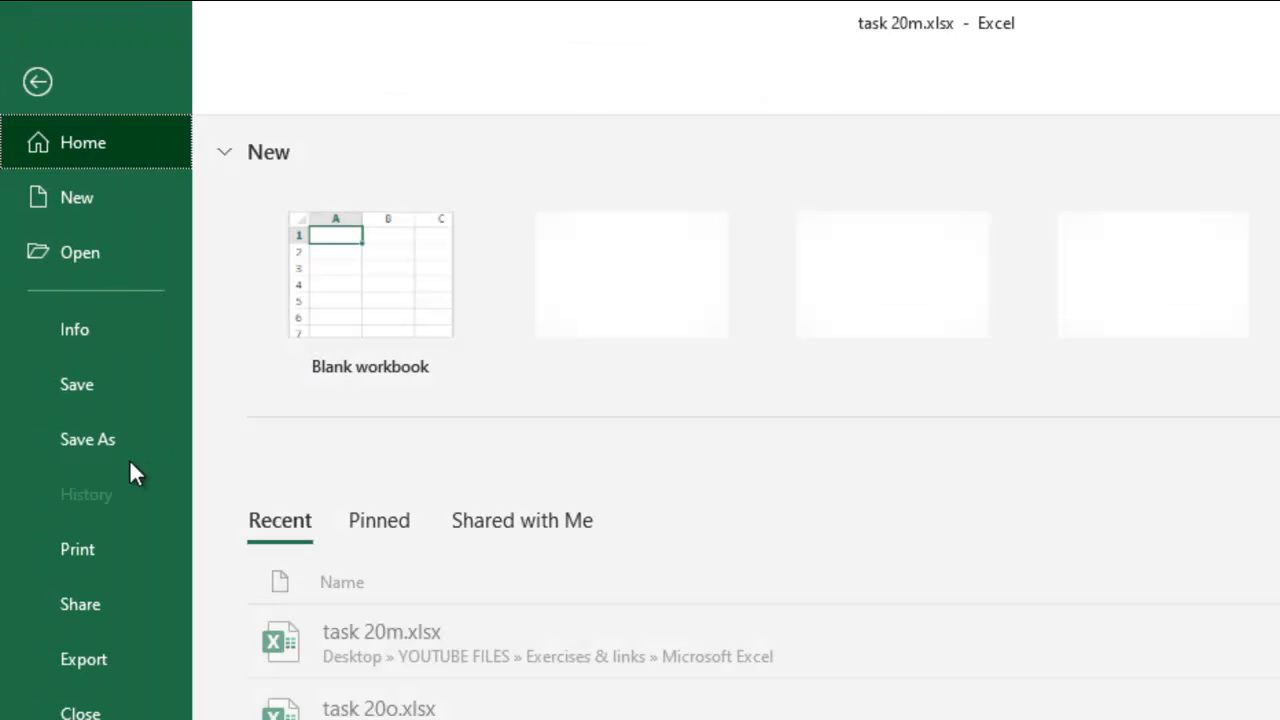
click(84, 436)
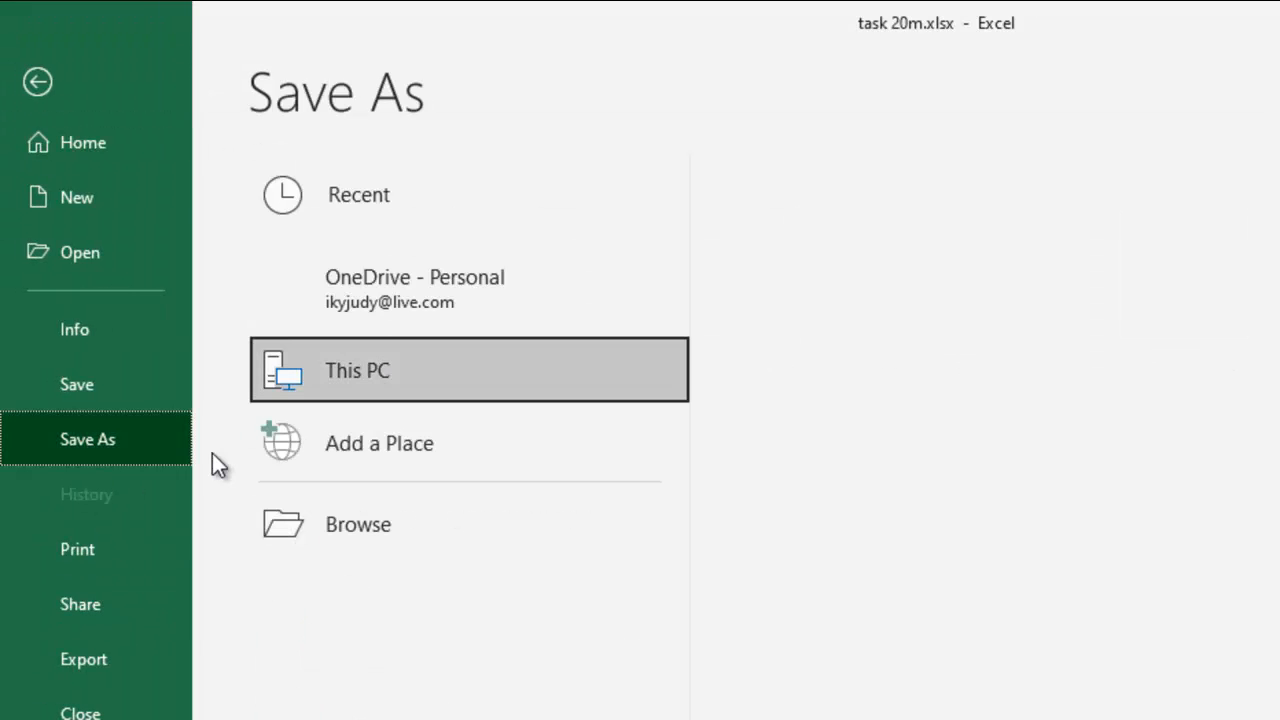
click(380, 534)
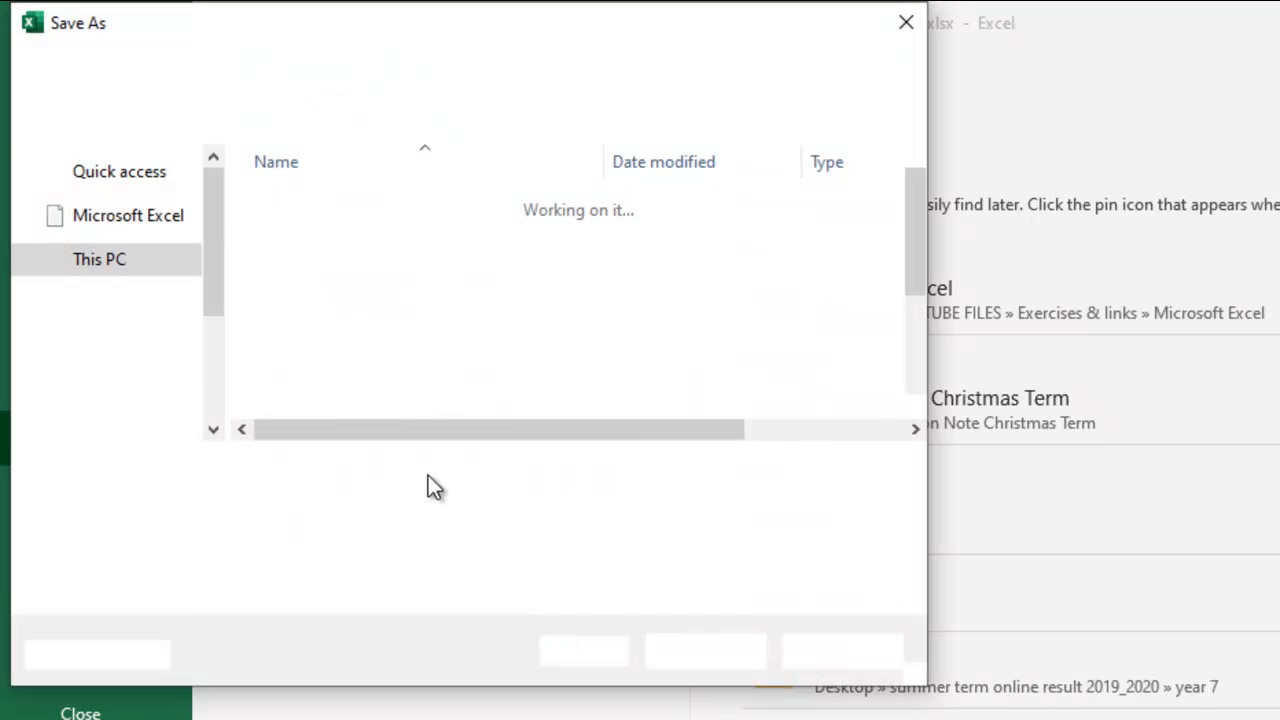
click(340, 466)
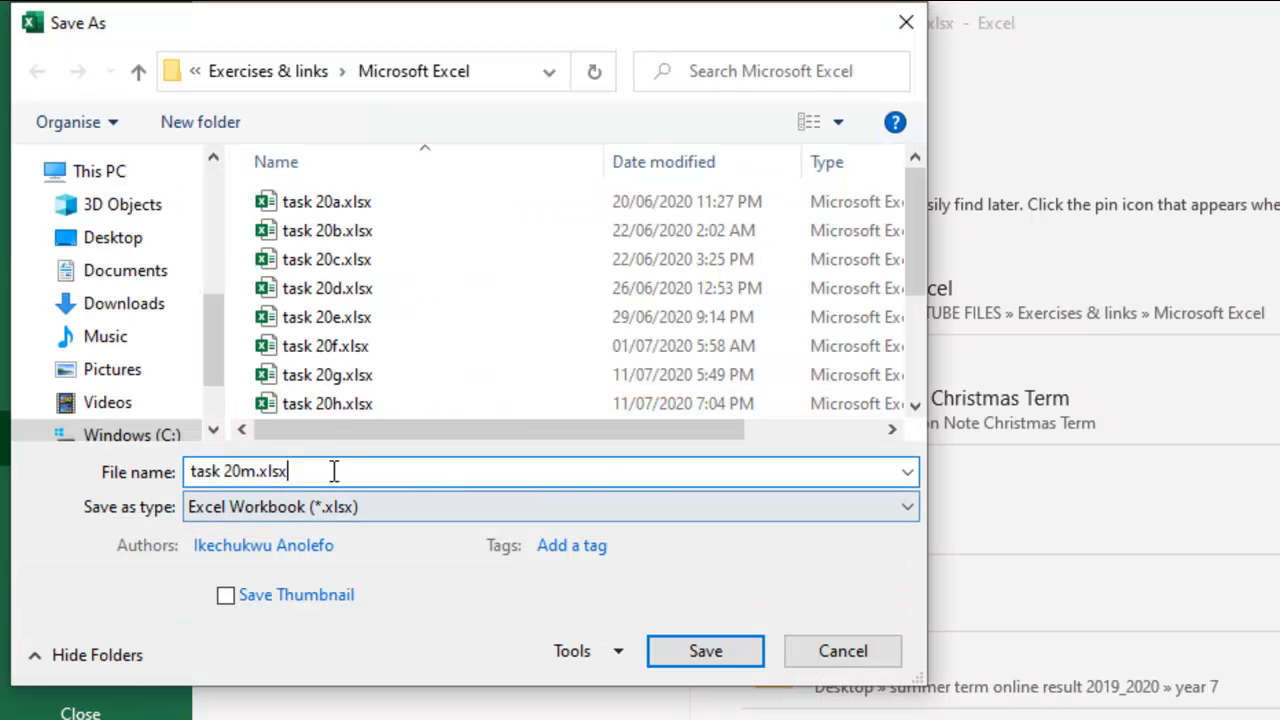
key(BackSpace)
key(BackSpace)
key(BackSpace)
key(BackSpace)
key(BackSpace)
key(BackSpace)
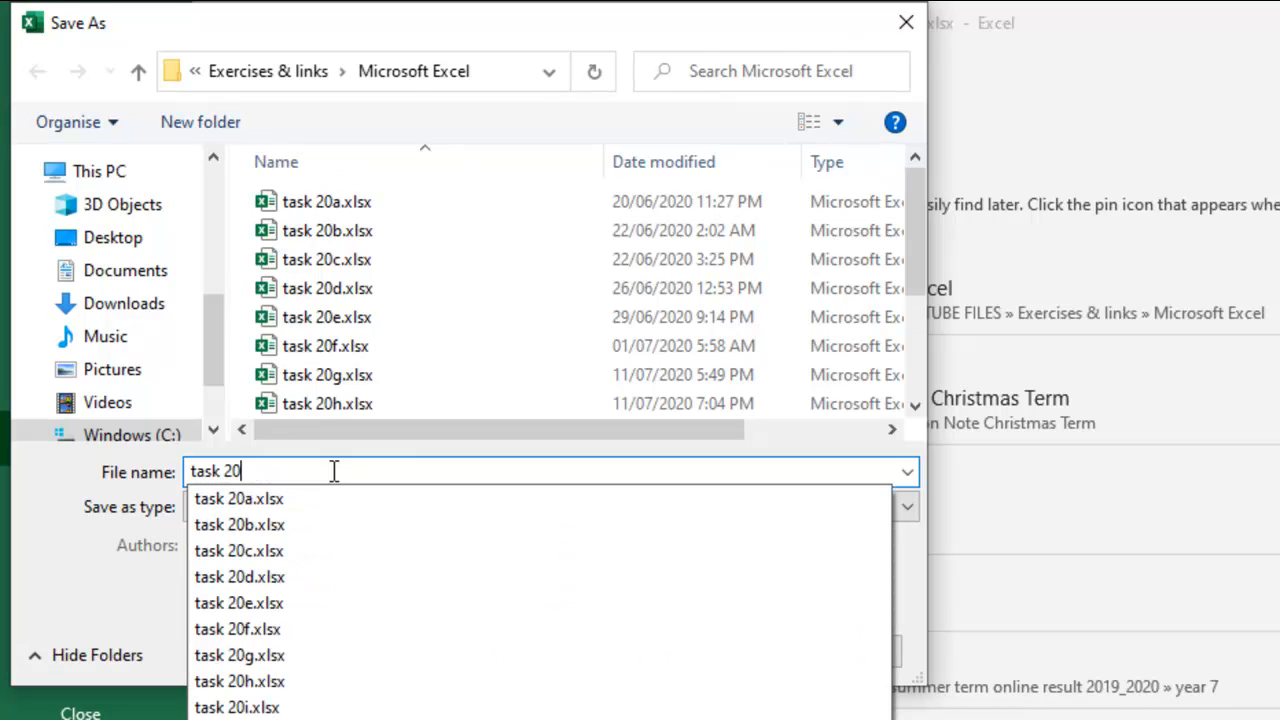
text(o)
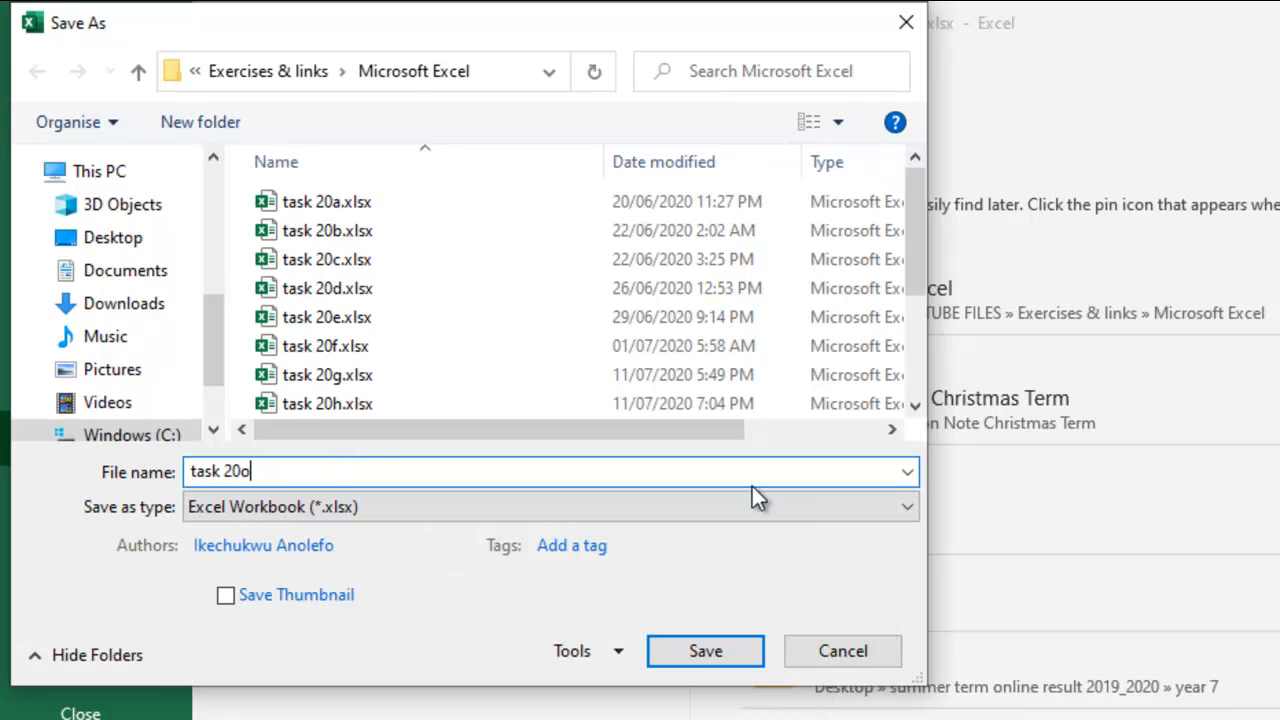
click(690, 650)
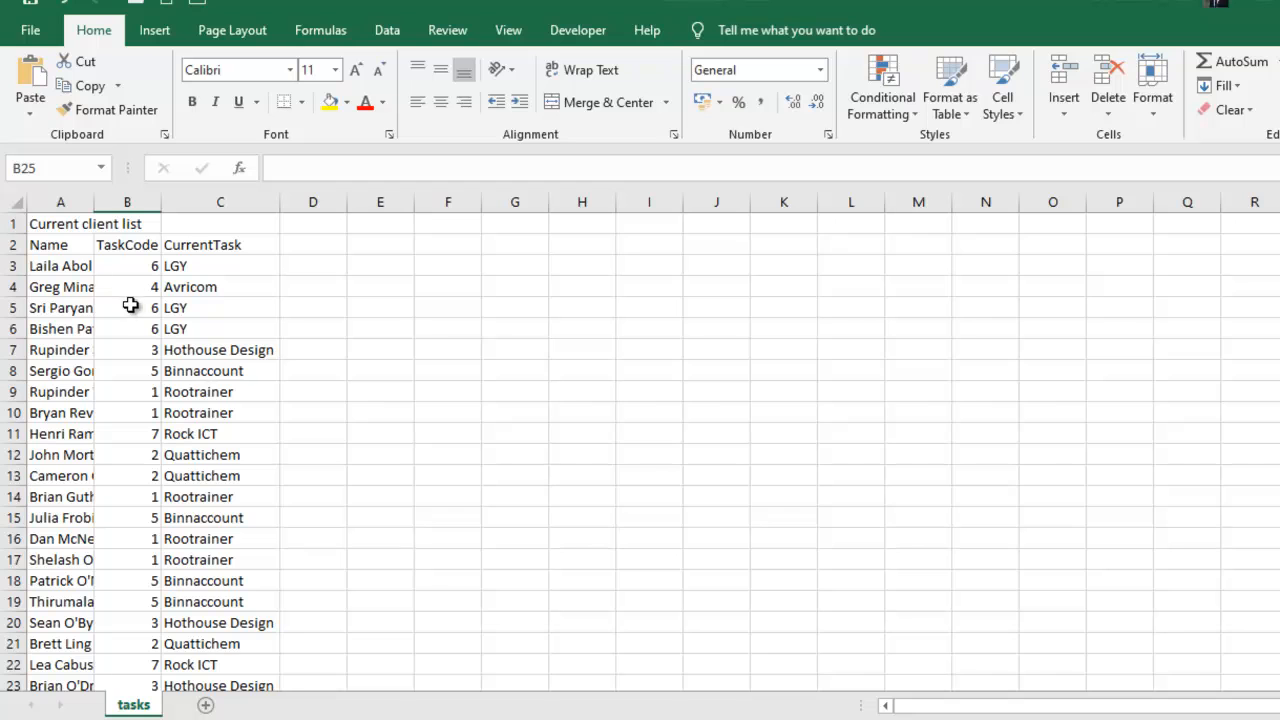
AutoFit column A to the client names and select the table A2:C24
double_click(98, 203)
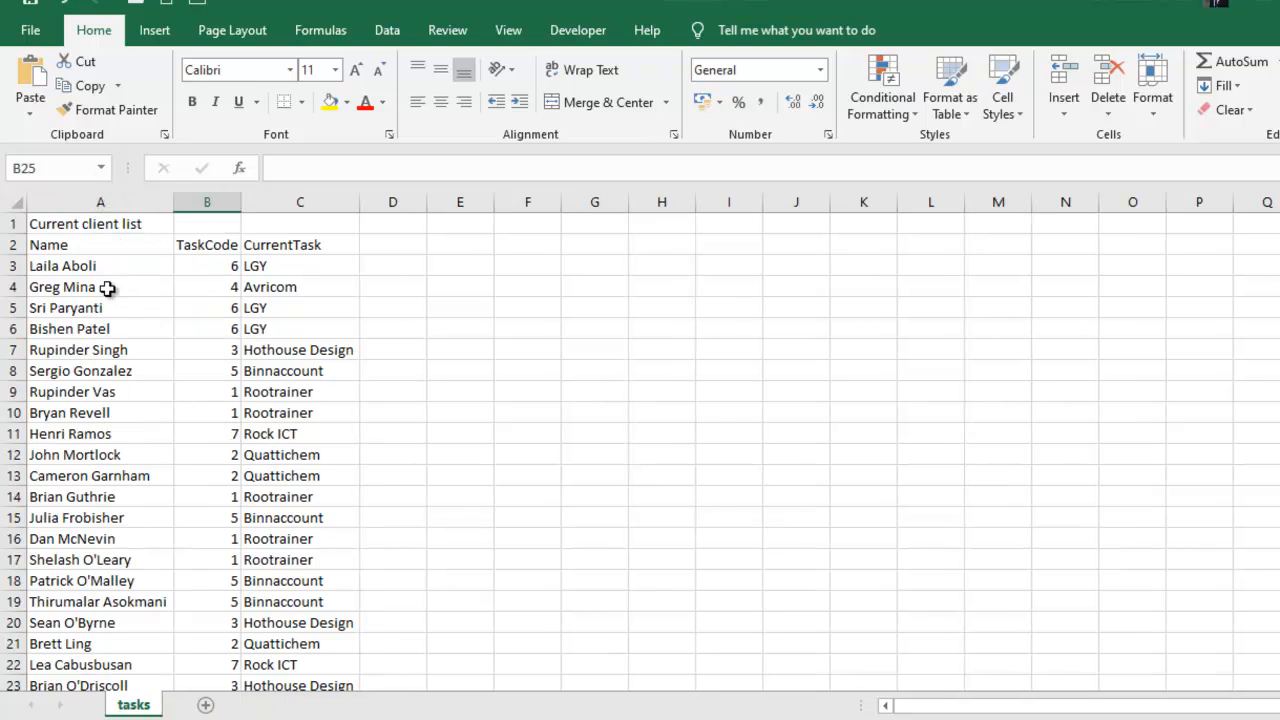
mouse_move(48, 245)
mouse_down()
mouse_move(300, 465)
mouse_move(302, 671)
mouse_move(300, 645)
mouse_up()
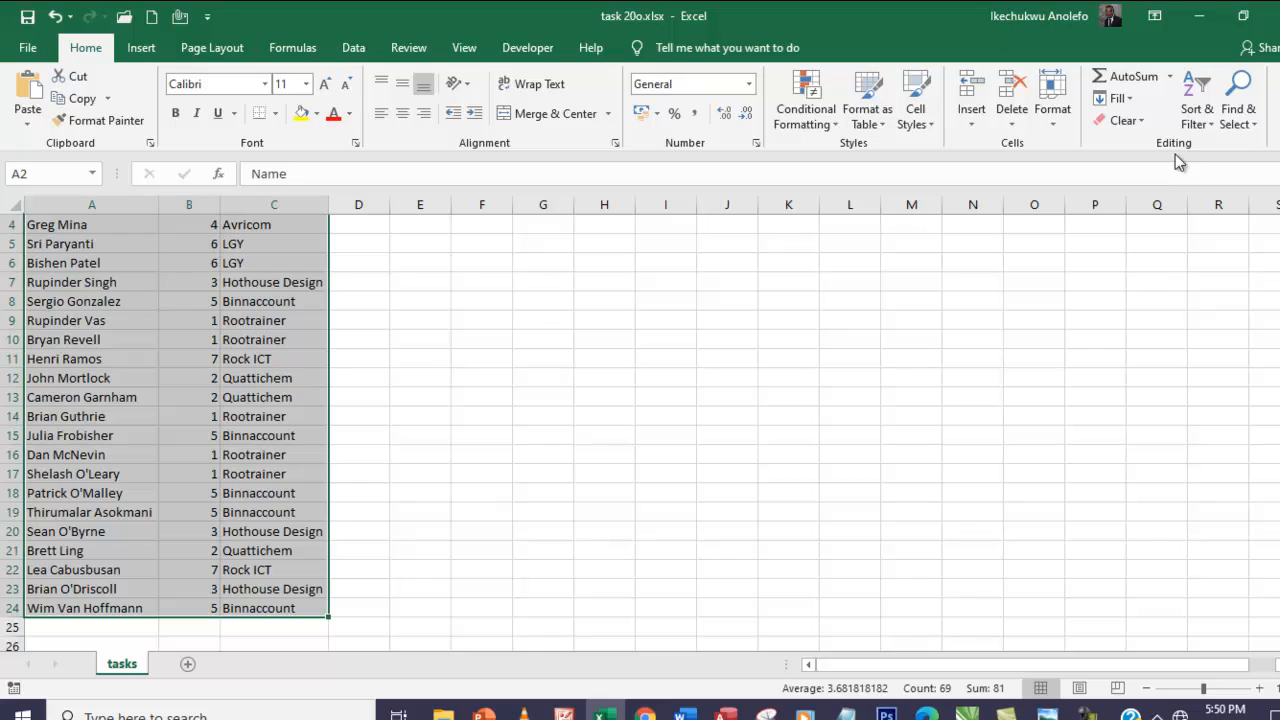
scroll(377, 360, up, 1)
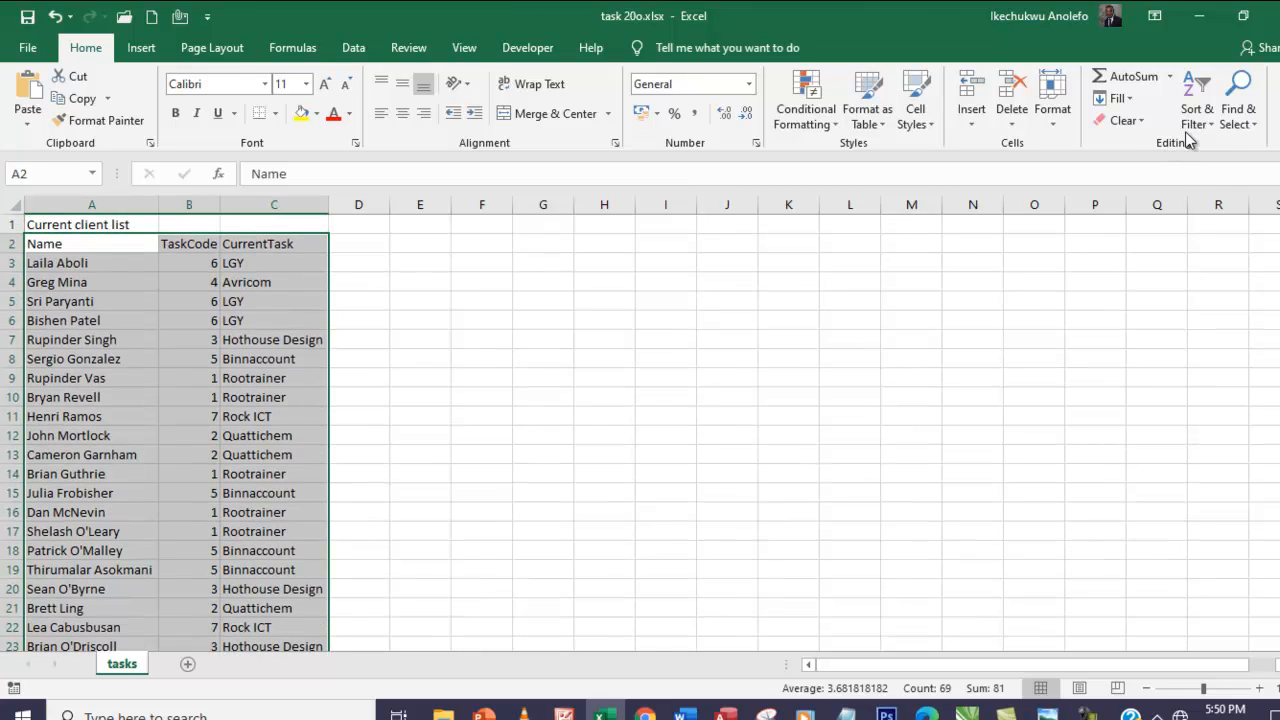
Enable AutoFilter and show only TaskCode values 3, 4, 5 and 6
click(1207, 130)
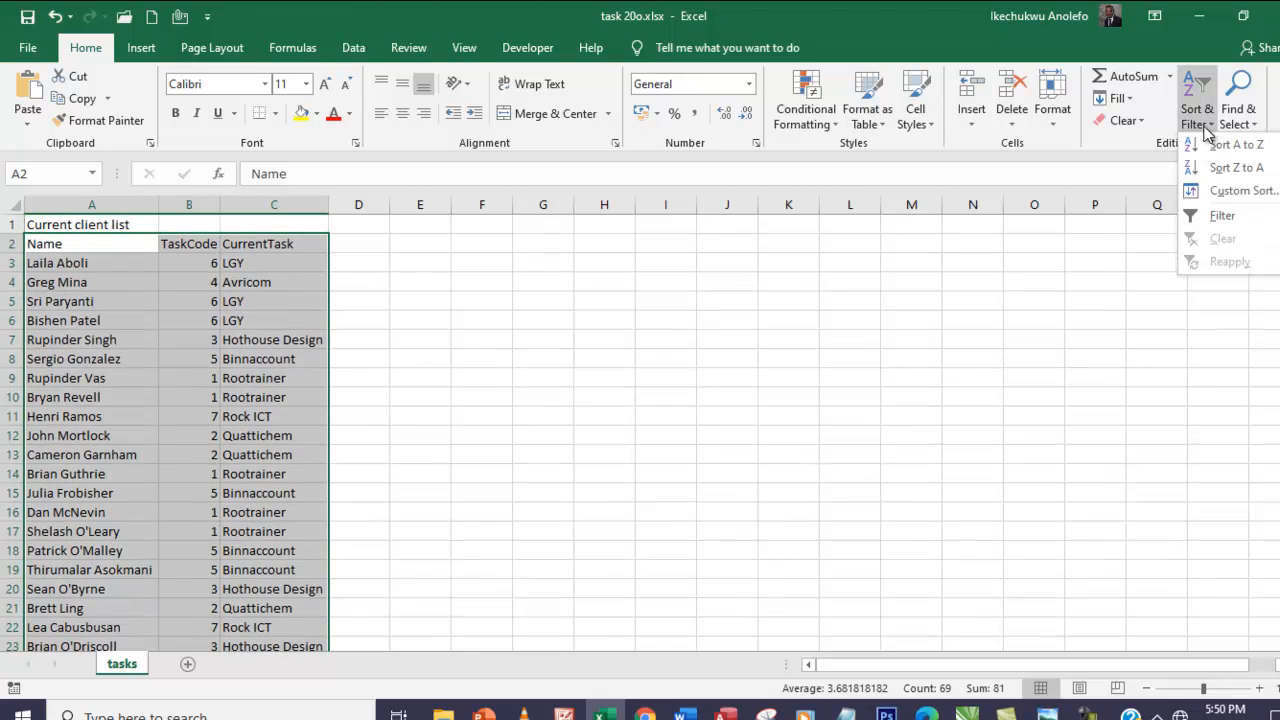
click(1222, 215)
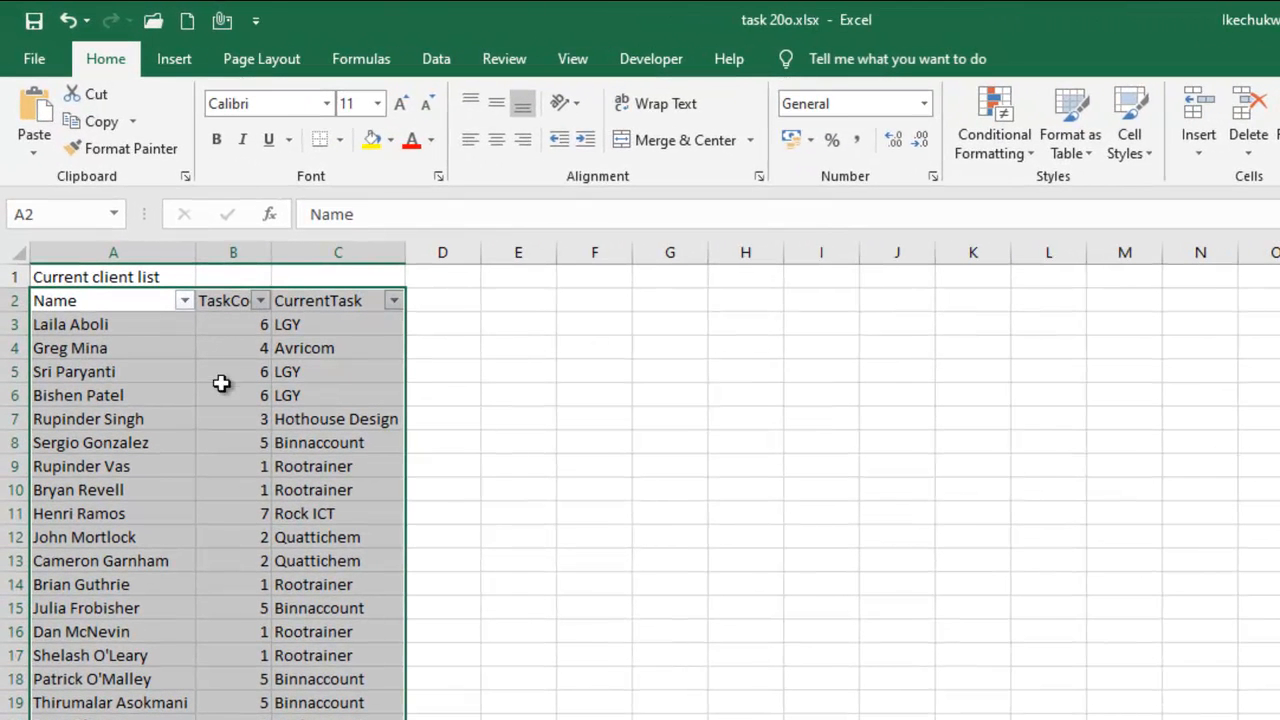
click(260, 300)
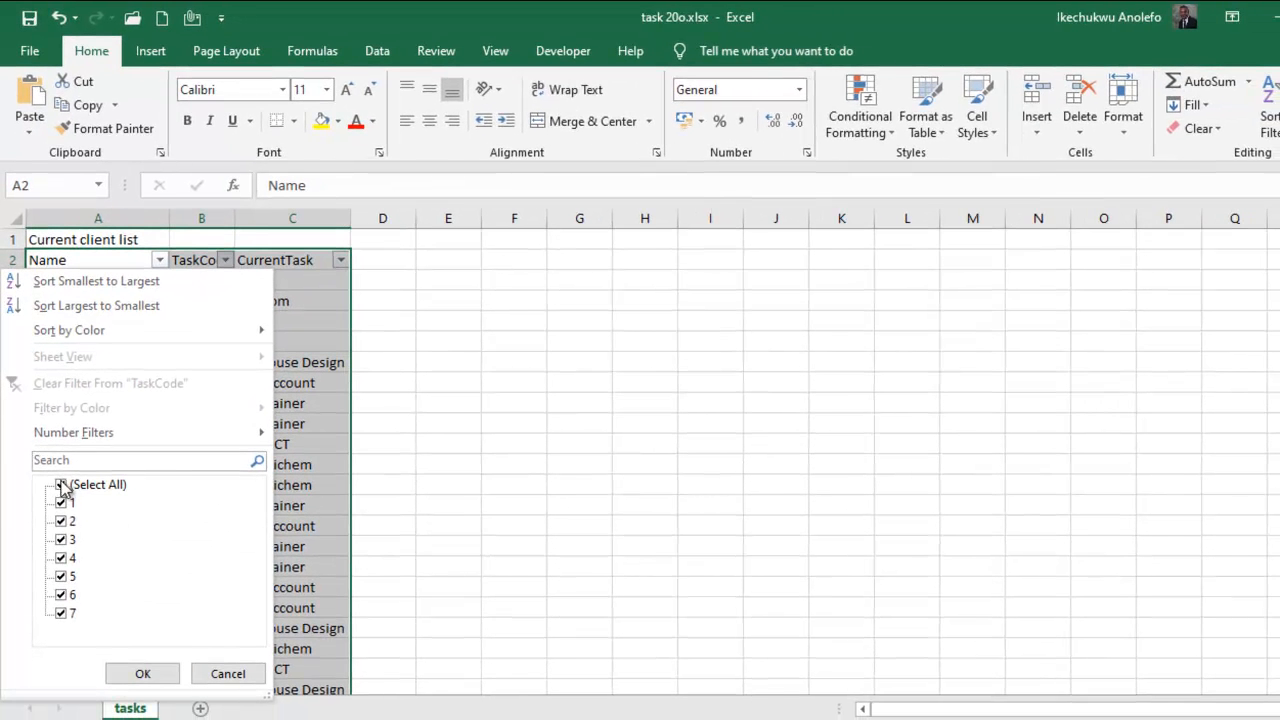
click(61, 485)
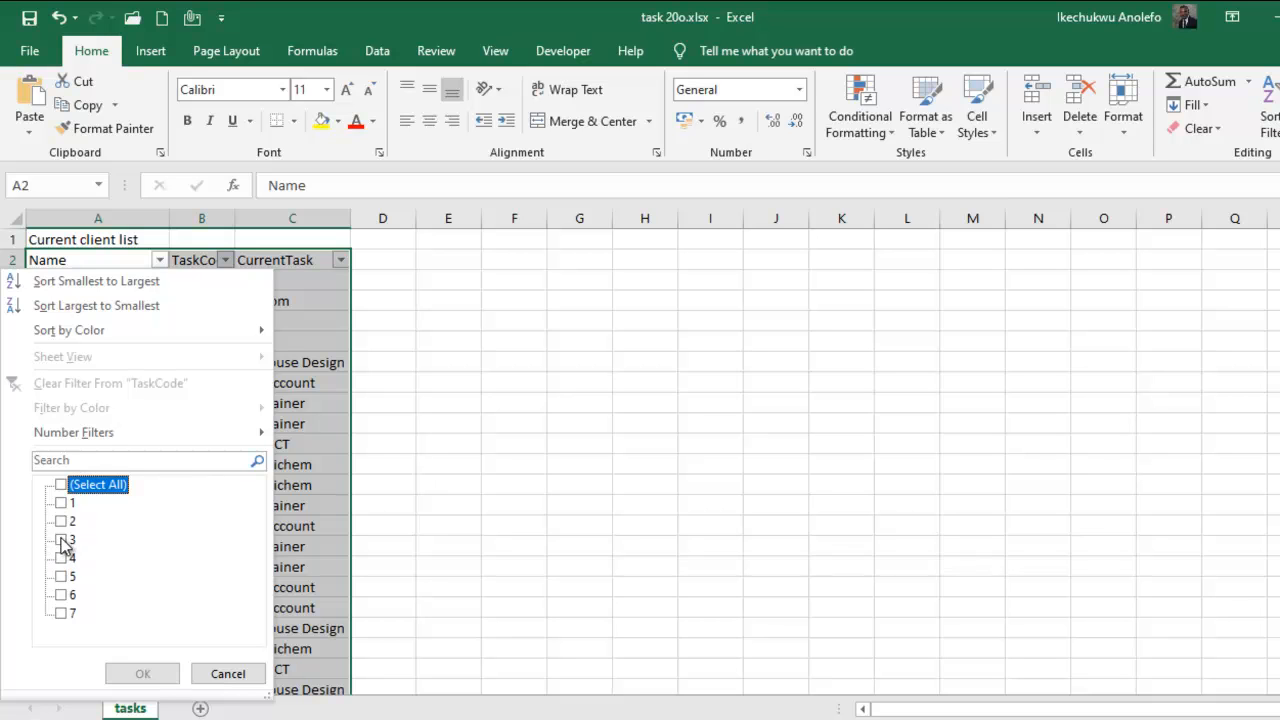
click(61, 540)
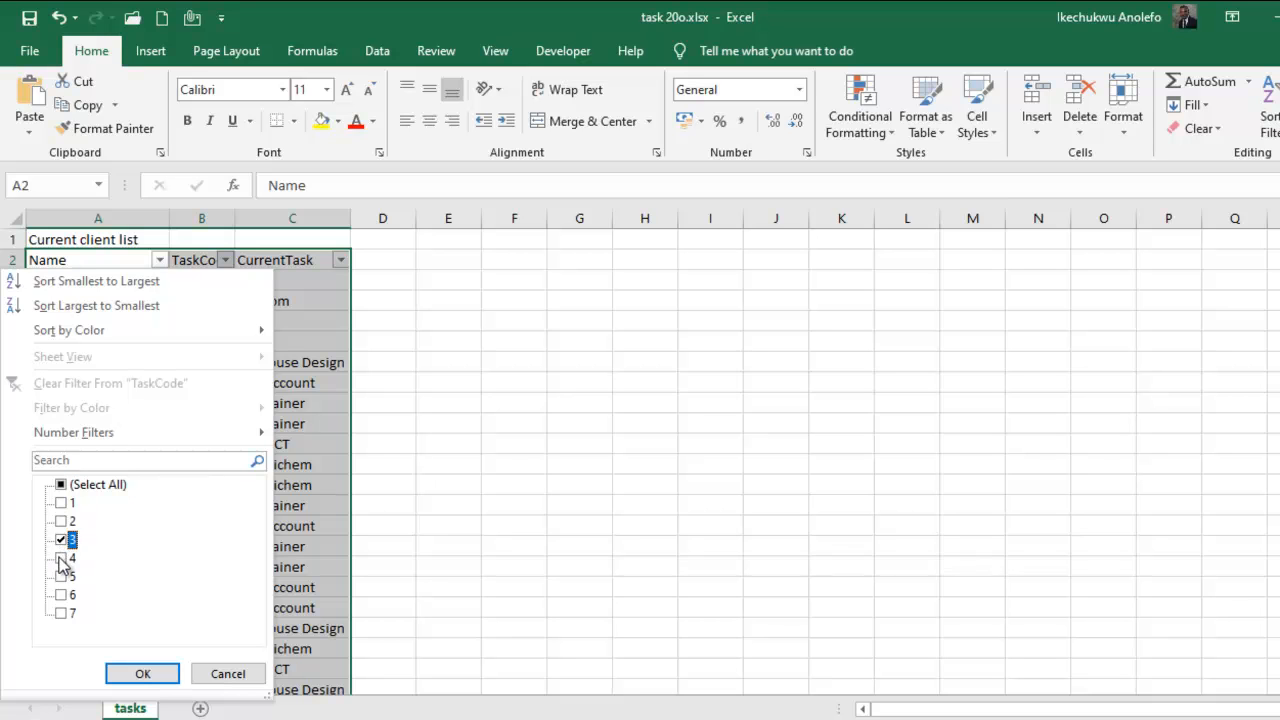
click(61, 558)
click(61, 576)
click(142, 673)
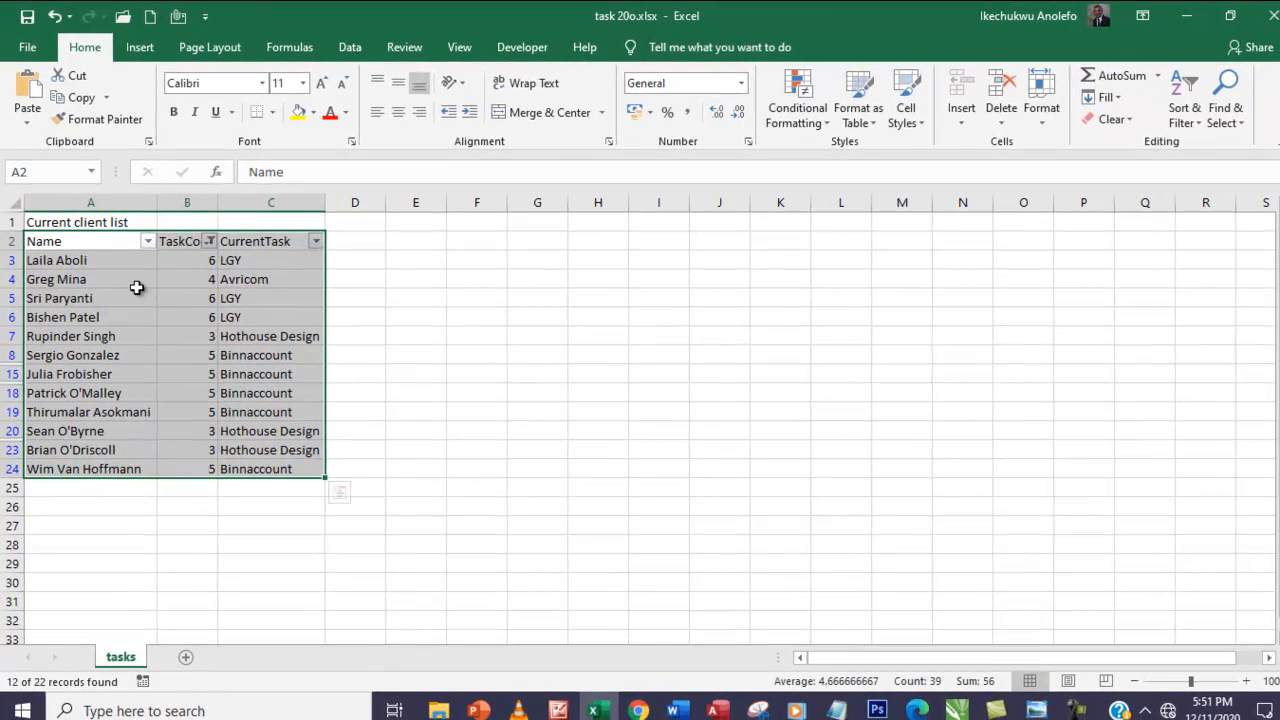
Clear the filter to show all 22 rows, then restore filter arrows with no criteria
click(1190, 115)
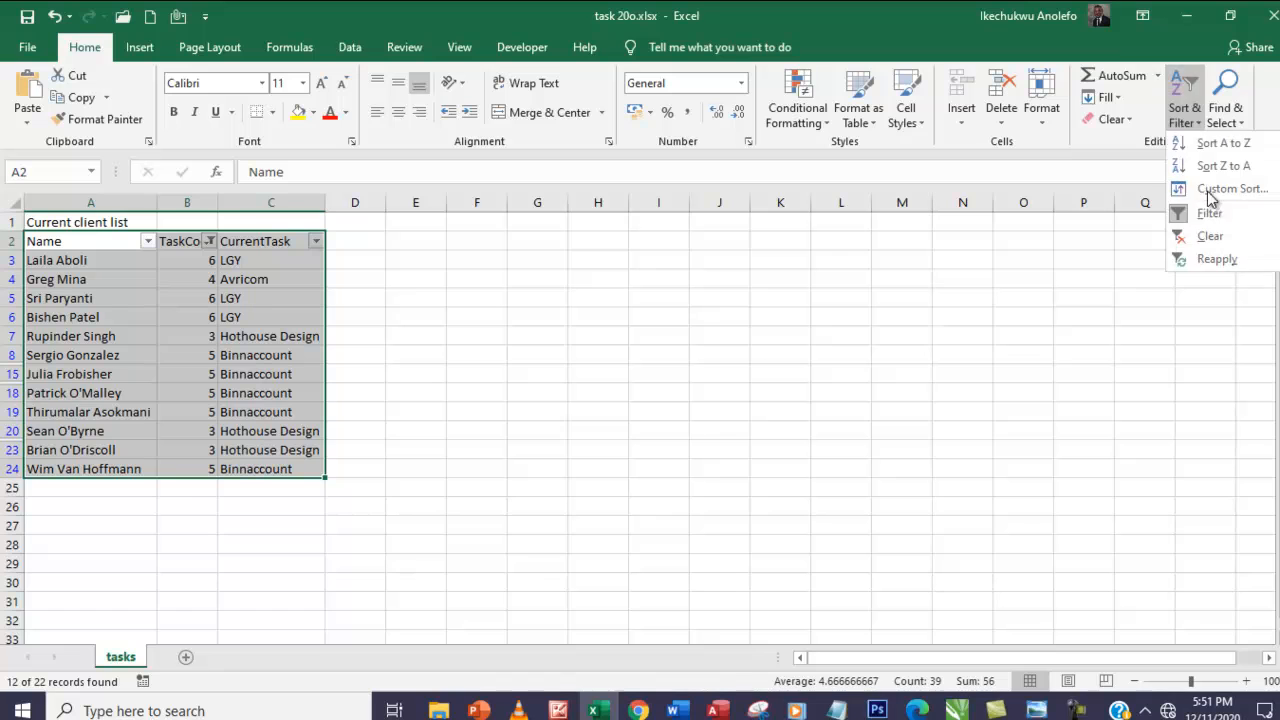
click(1187, 211)
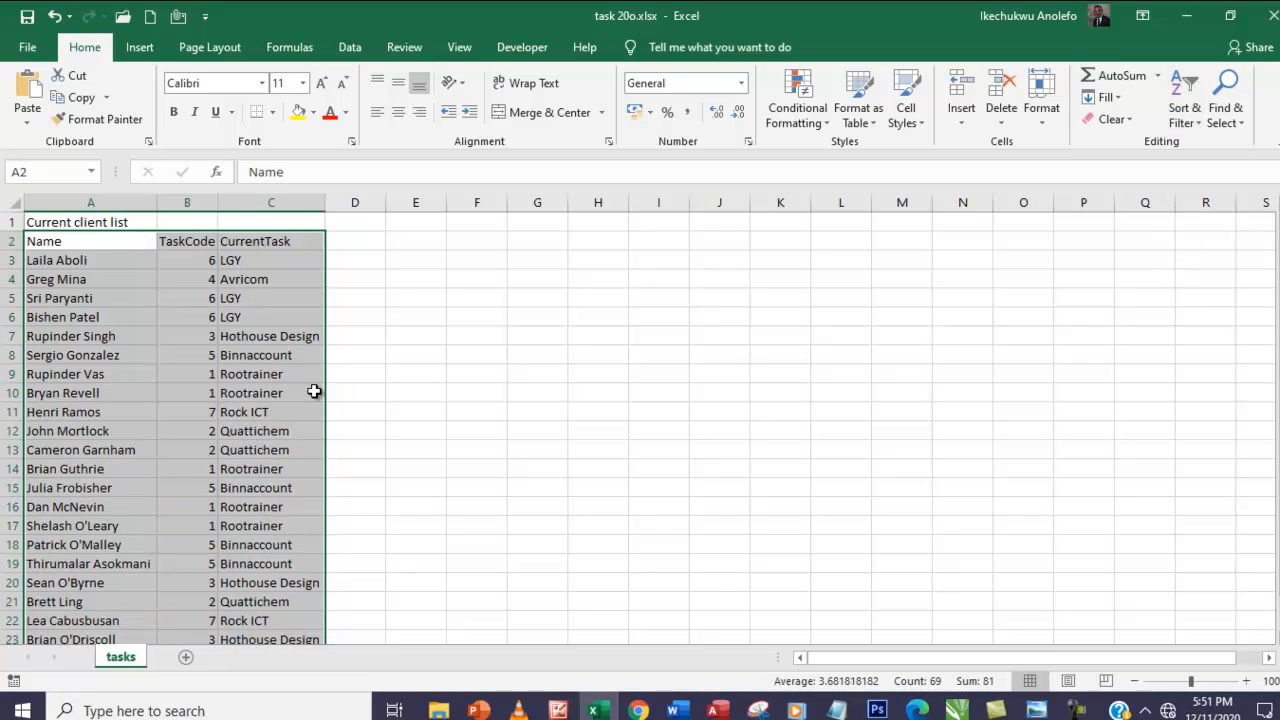
click(1190, 115)
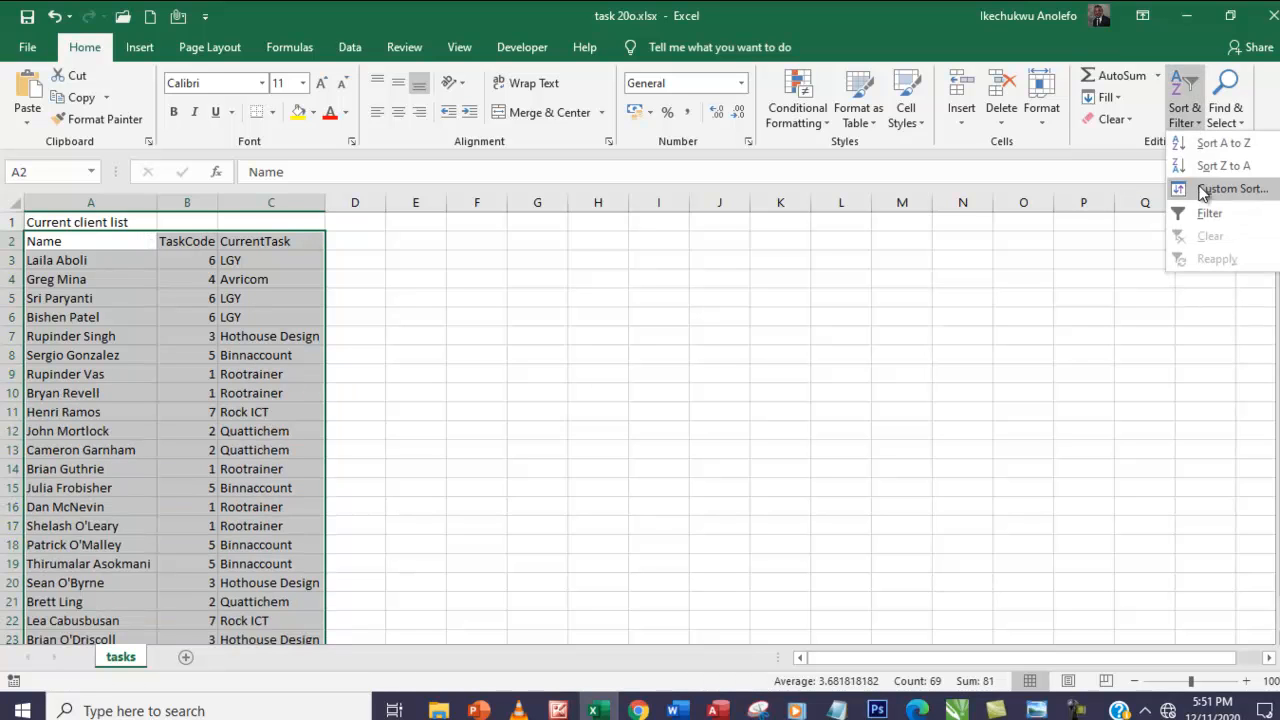
click(1195, 211)
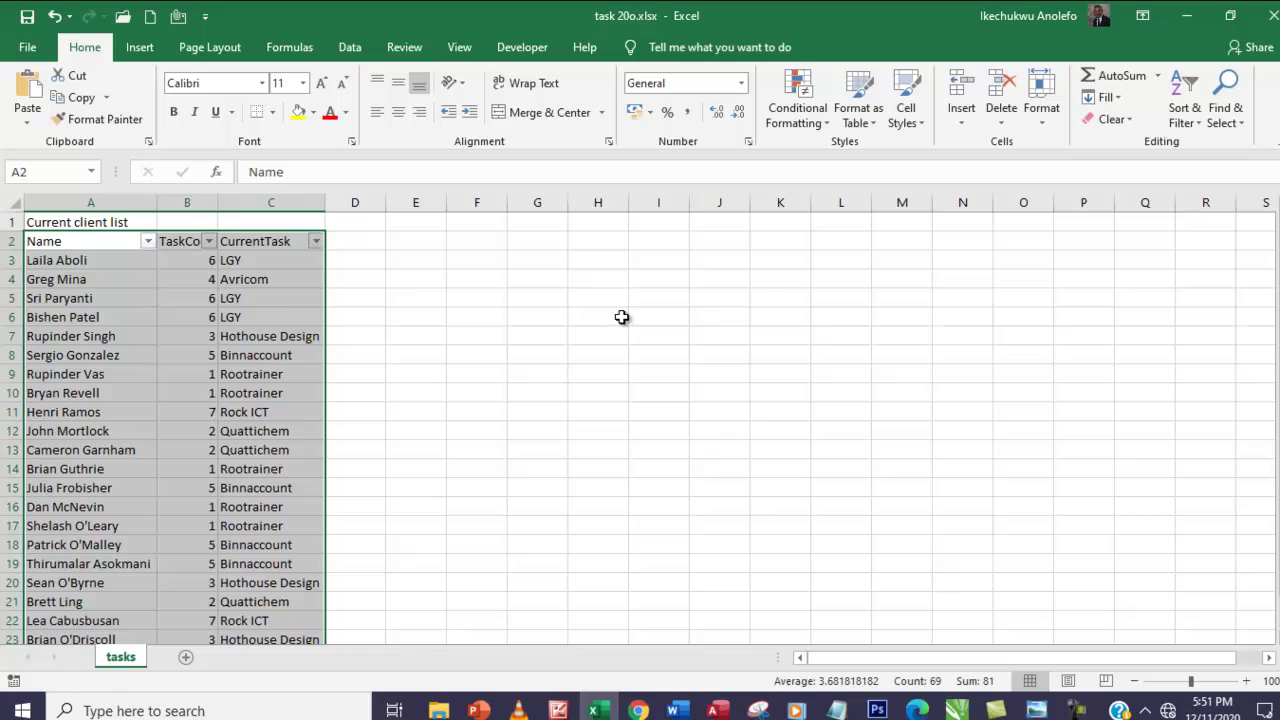
Start a custom TaskCode number filter with first condition 'is greater than or equal to' 3
click(208, 241)
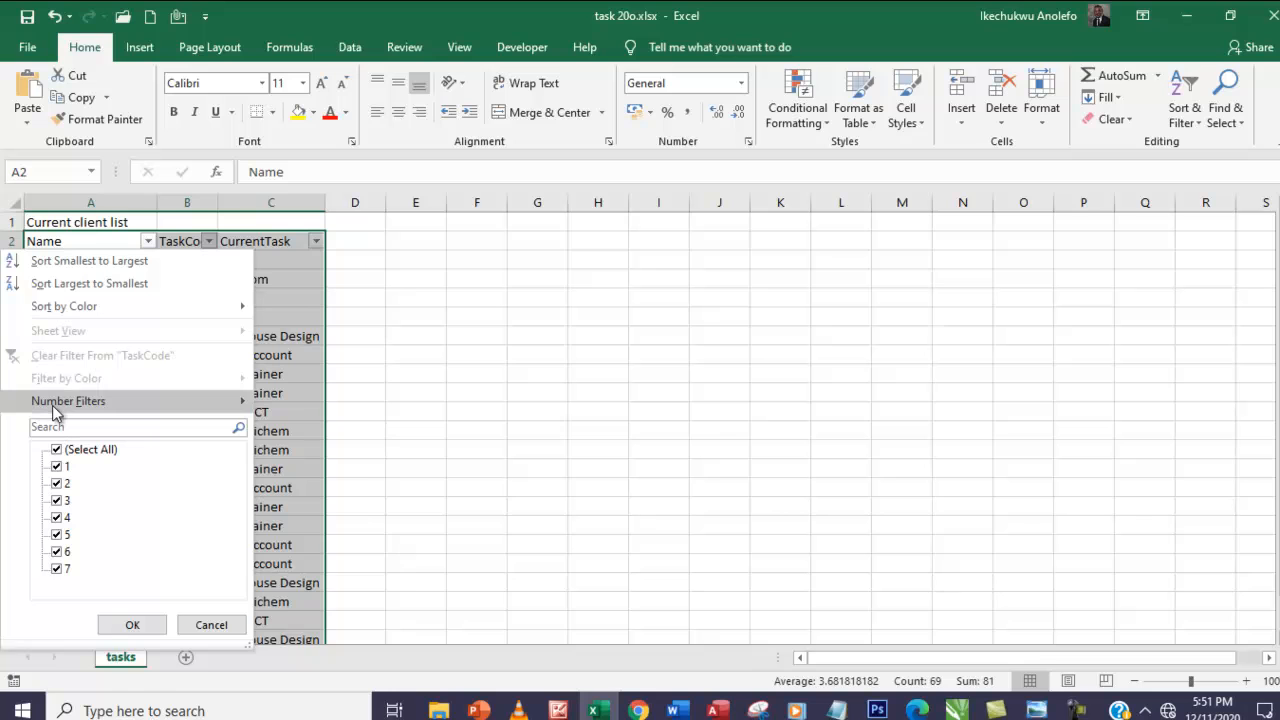
mouse_move(68, 401)
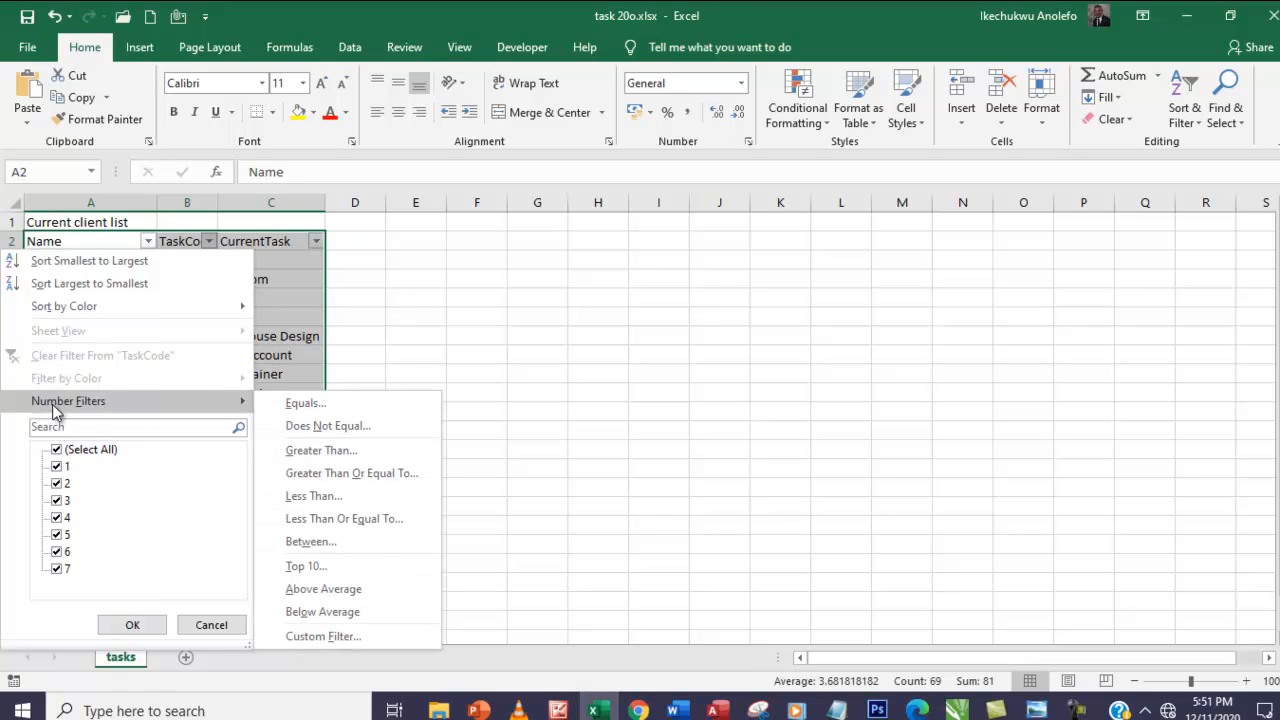
click(316, 633)
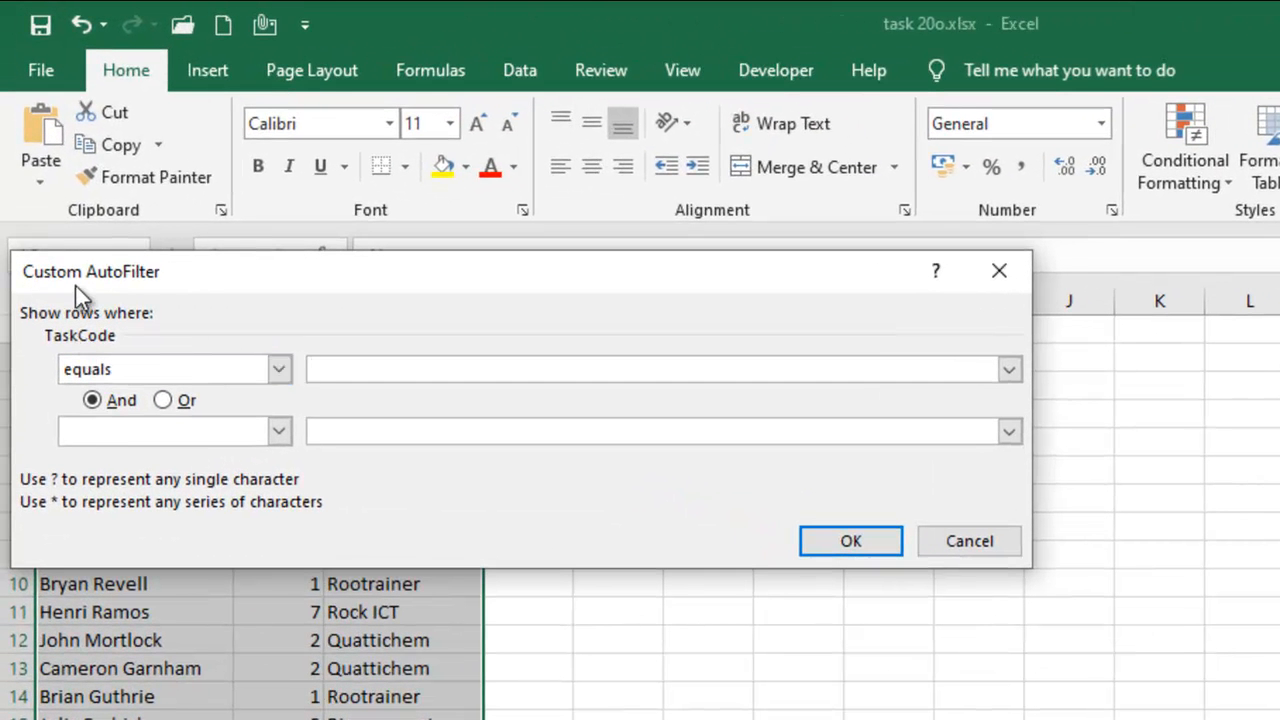
click(281, 370)
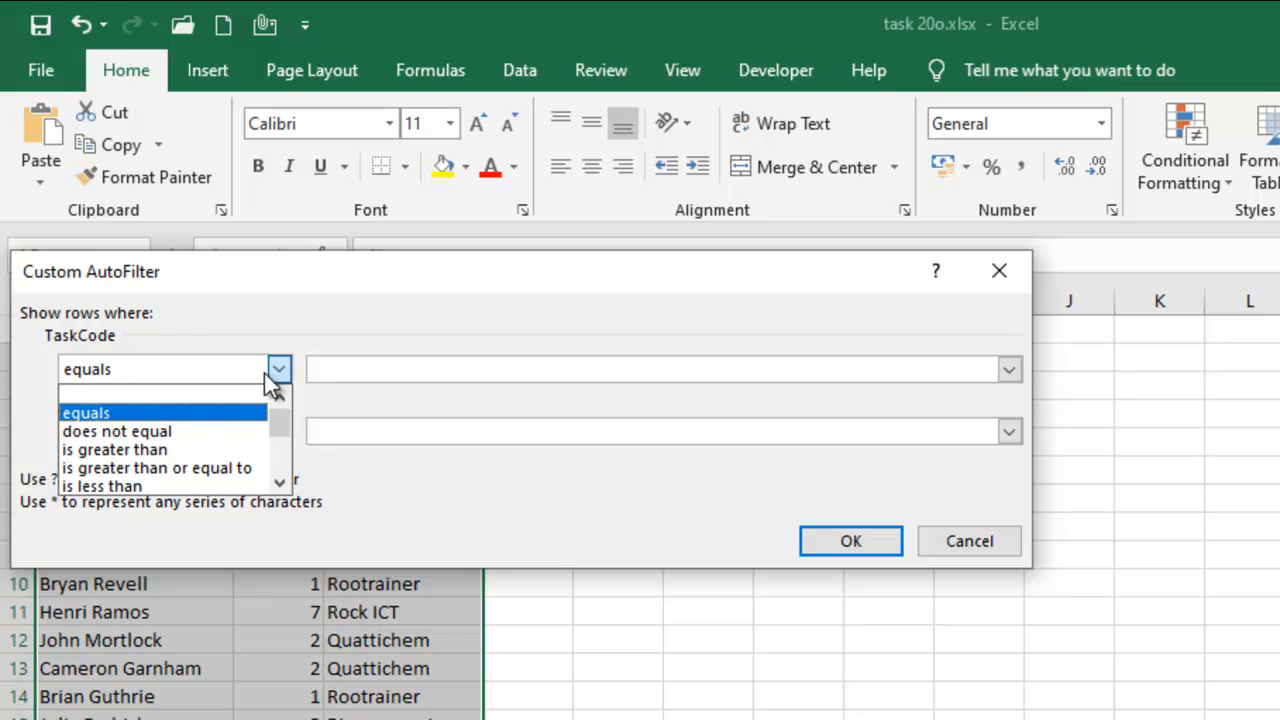
click(202, 470)
click(352, 369)
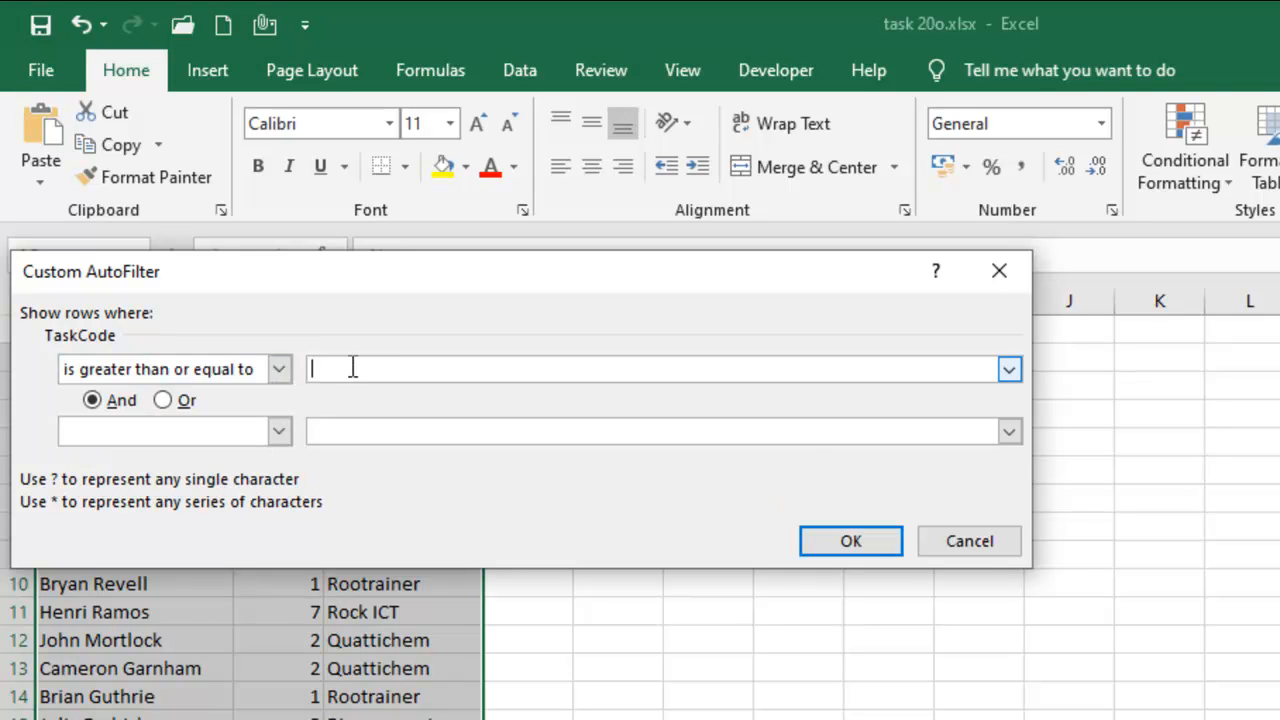
text(3)
Add And 'is less than or equal to' 6 and apply, leaving 12 rows with TaskCode 3–6
click(92, 400)
click(279, 430)
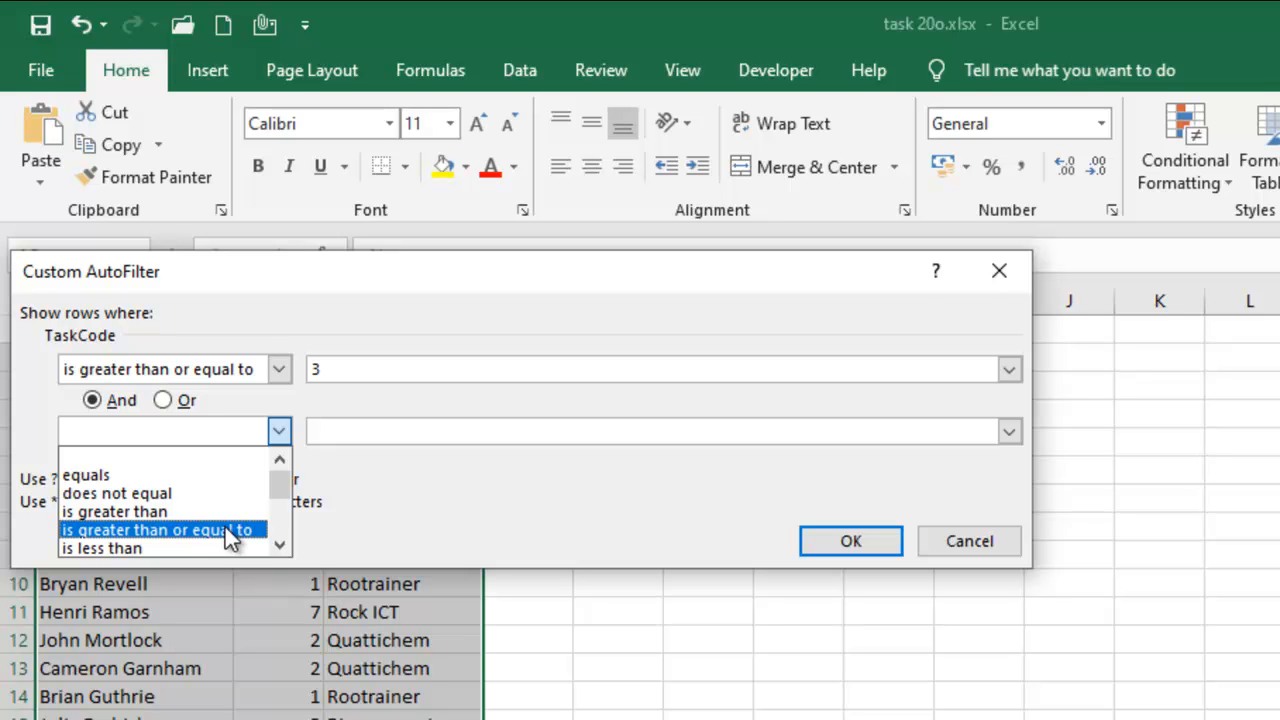
drag(279, 480, 279, 497)
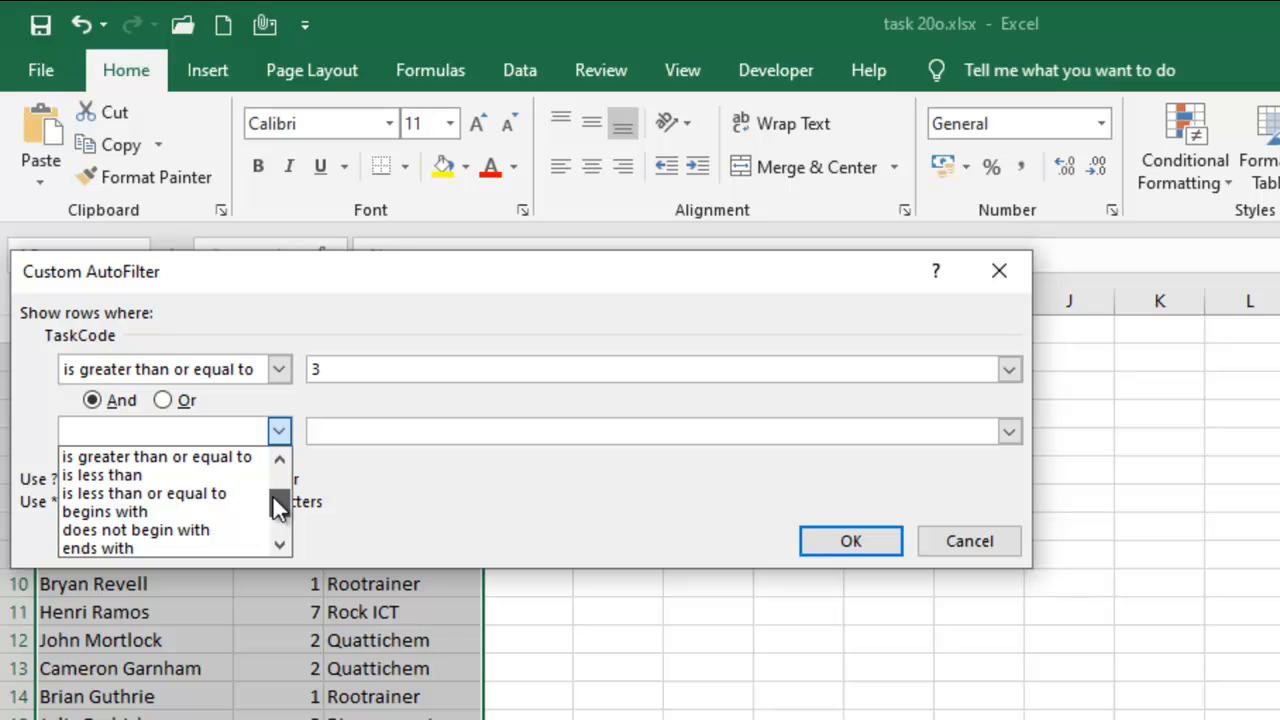
click(163, 496)
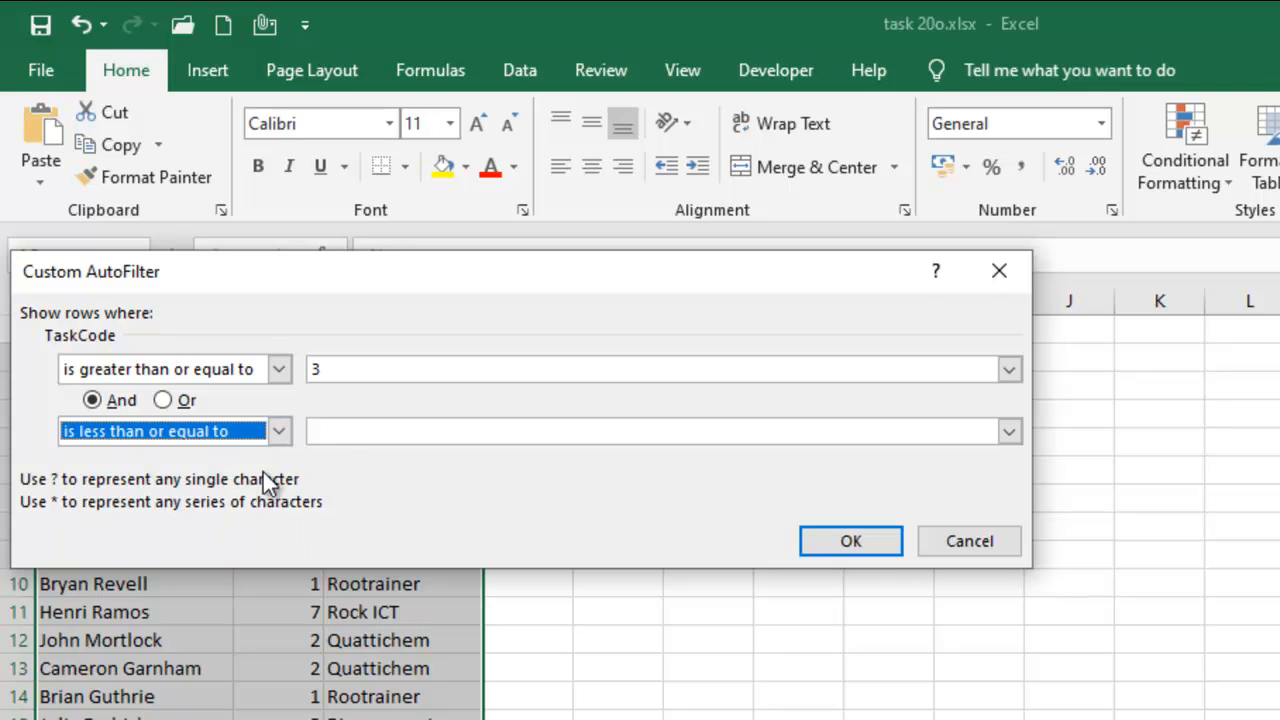
click(386, 432)
text(6)
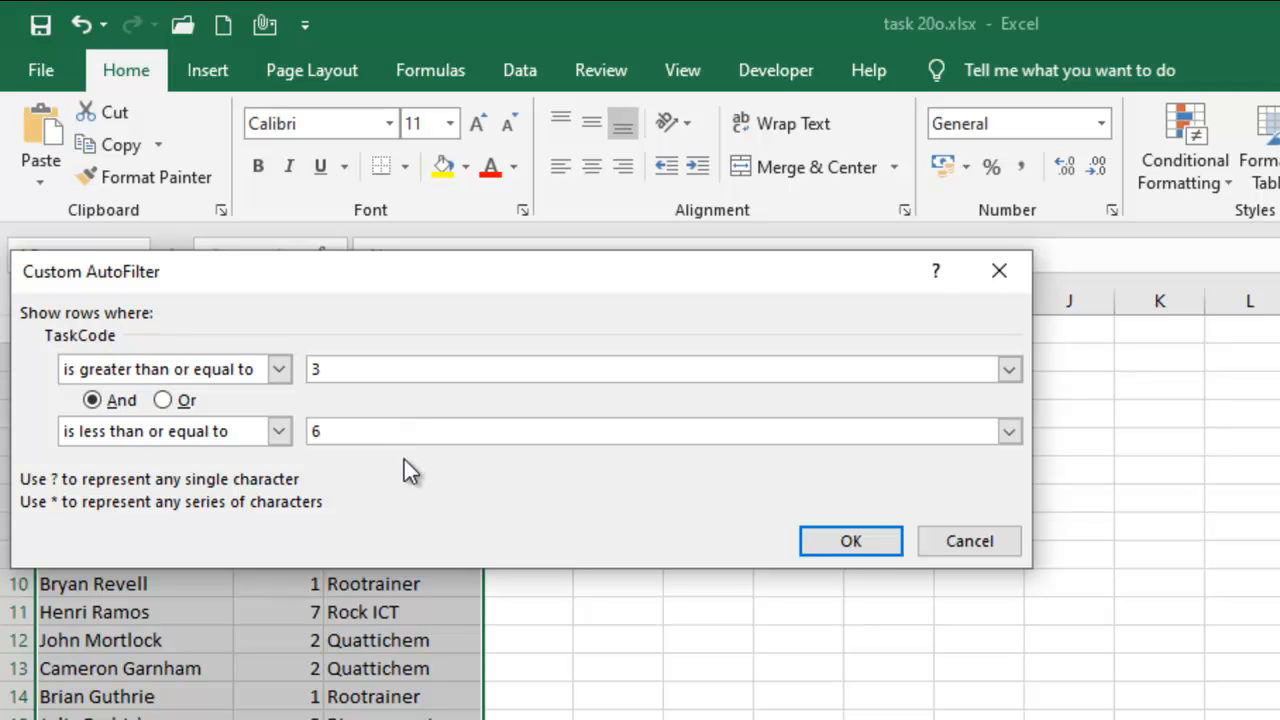
click(850, 540)
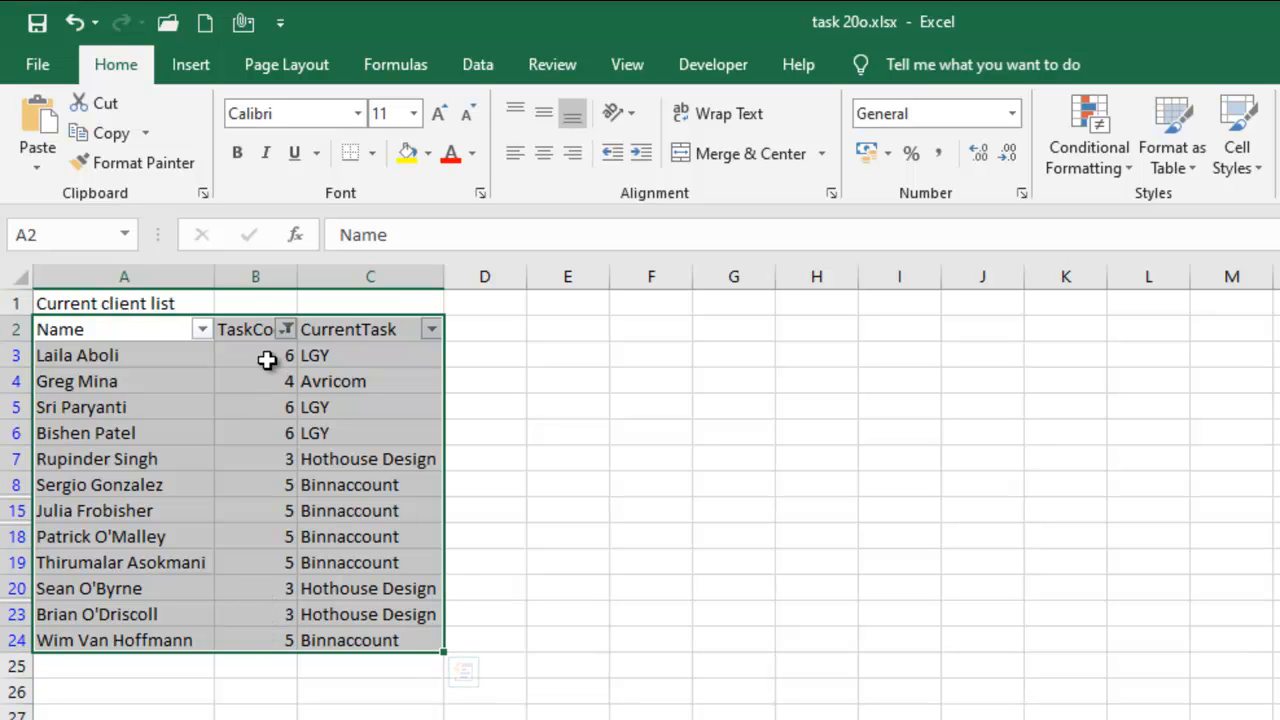
drag(266, 355, 252, 632)
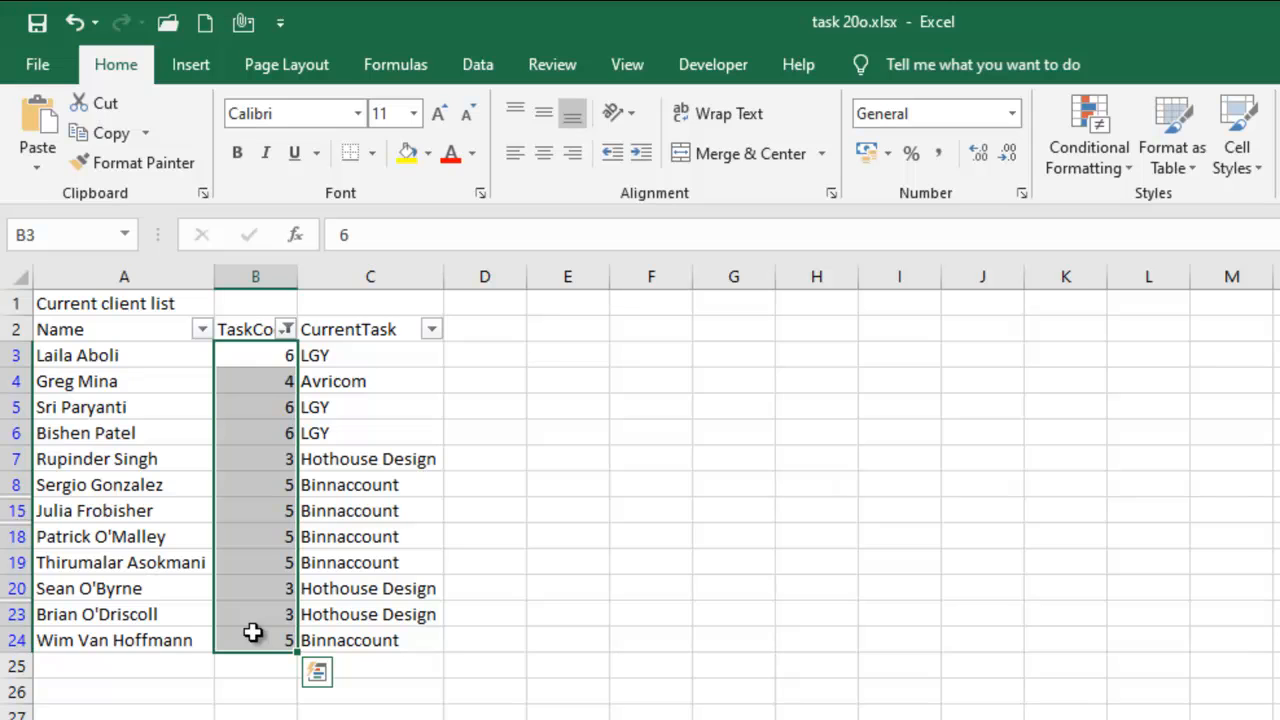